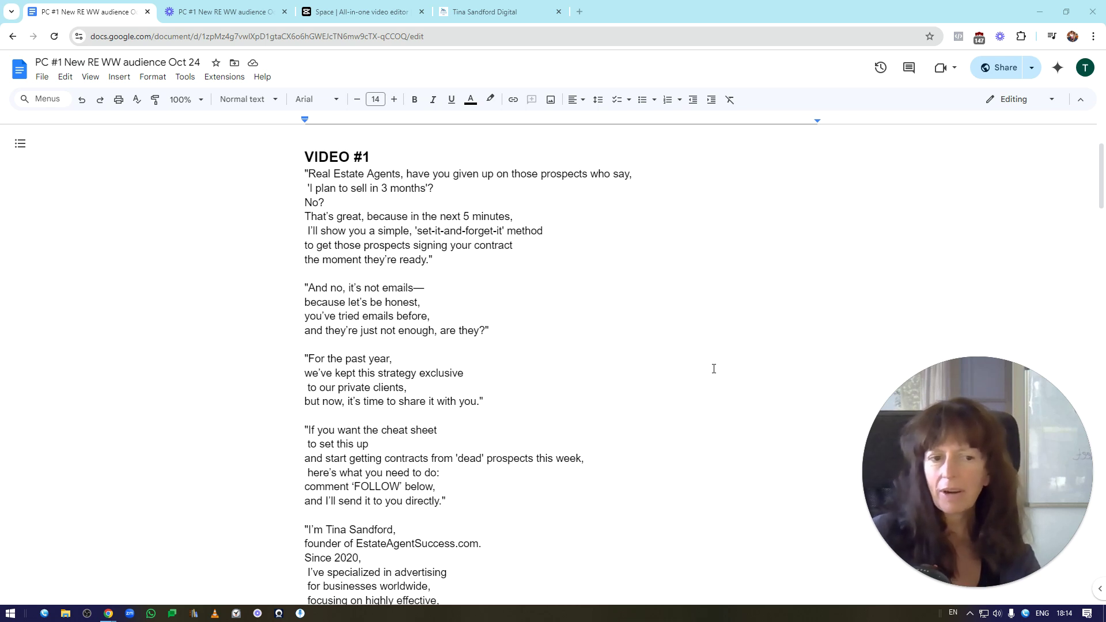
- Select and scroll through the VIDEO #1 ad script, then switch to the Loom recording
mouse_move(952, 364)
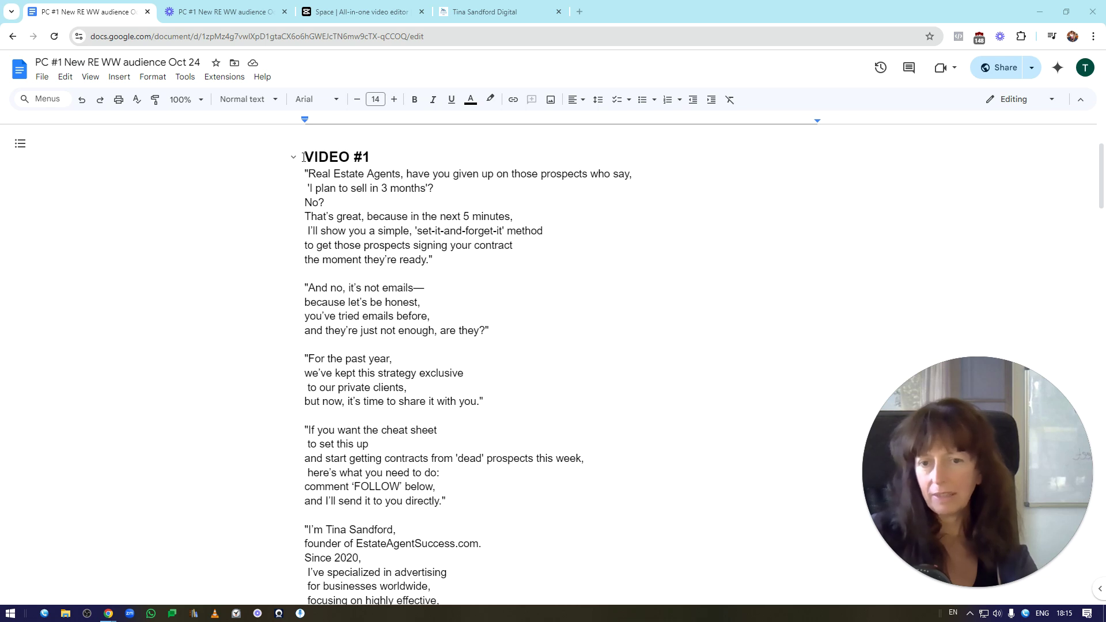
drag(303, 157, 617, 580)
scroll(605, 288, down, 2)
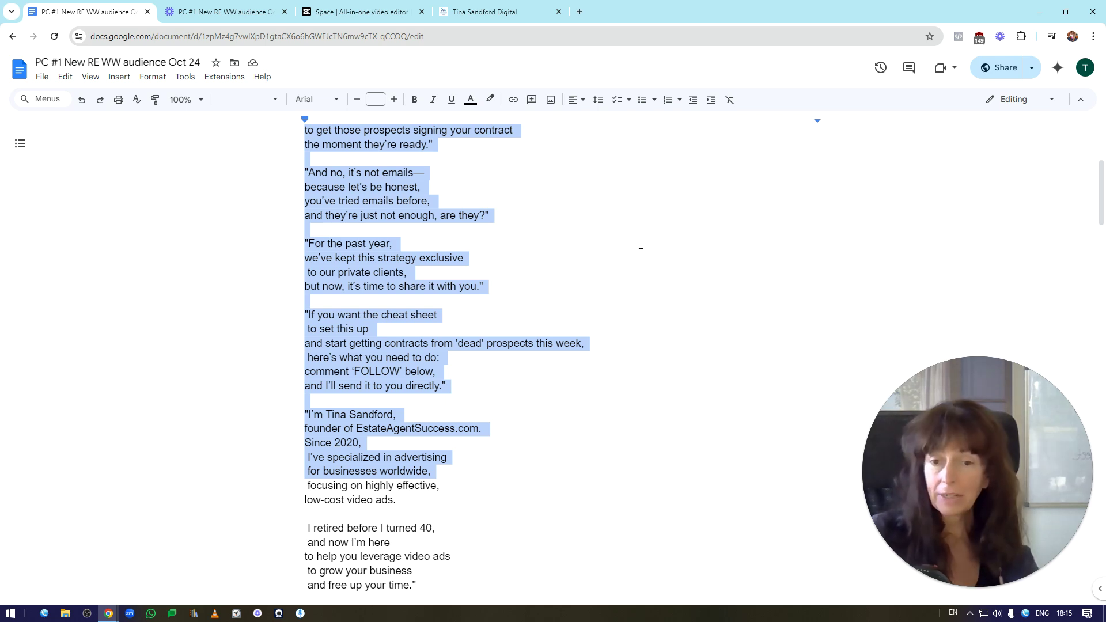
scroll(633, 254, down, 8)
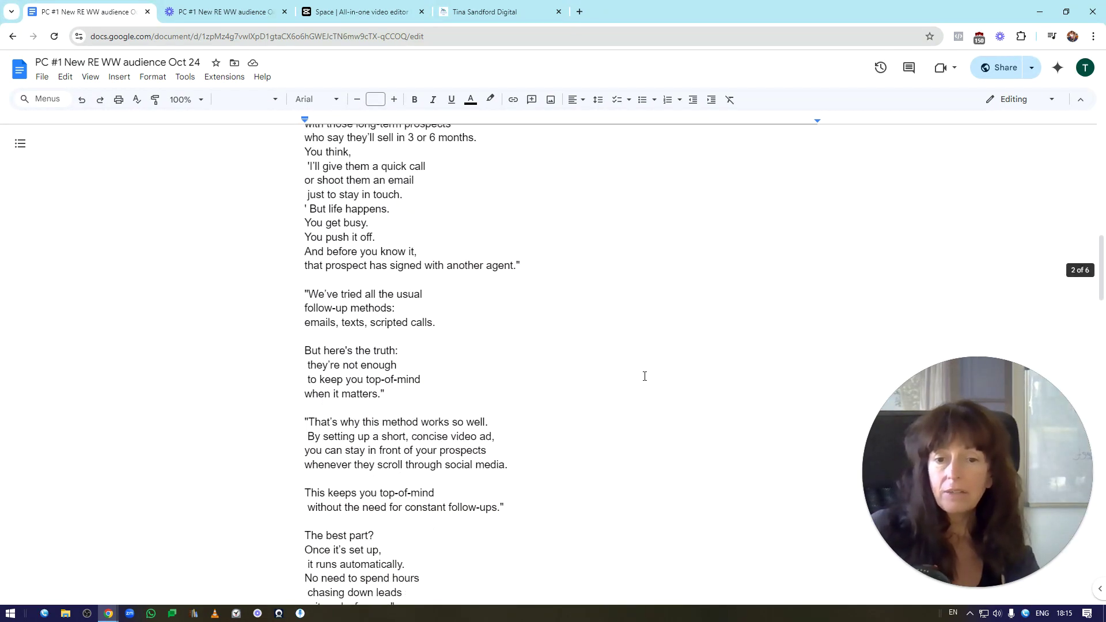
scroll(625, 360, down, 9)
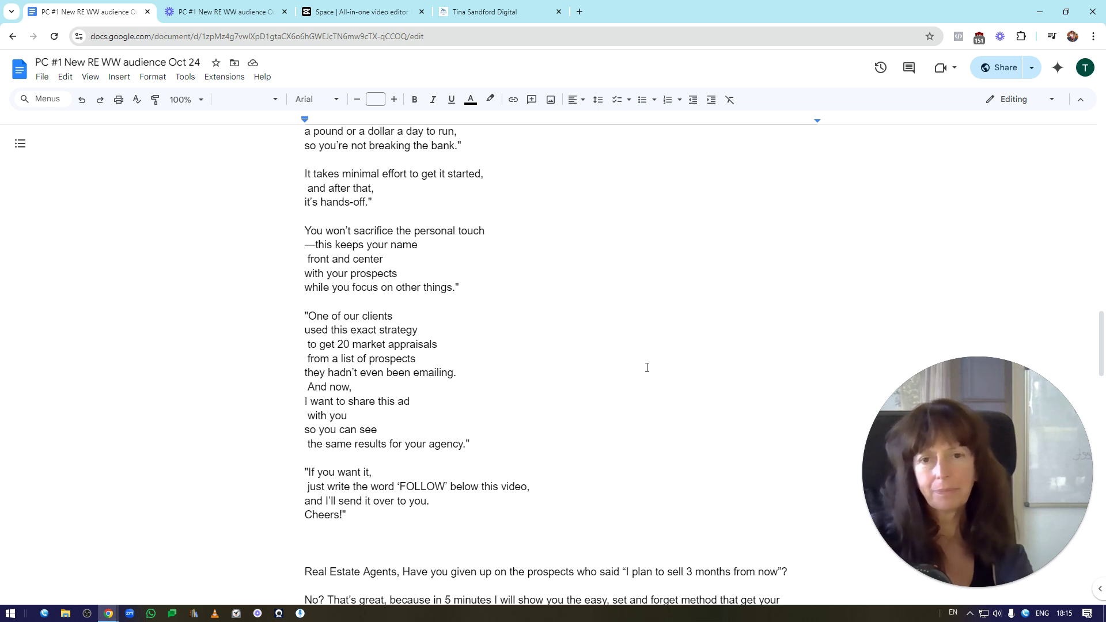
scroll(643, 397, up, 3)
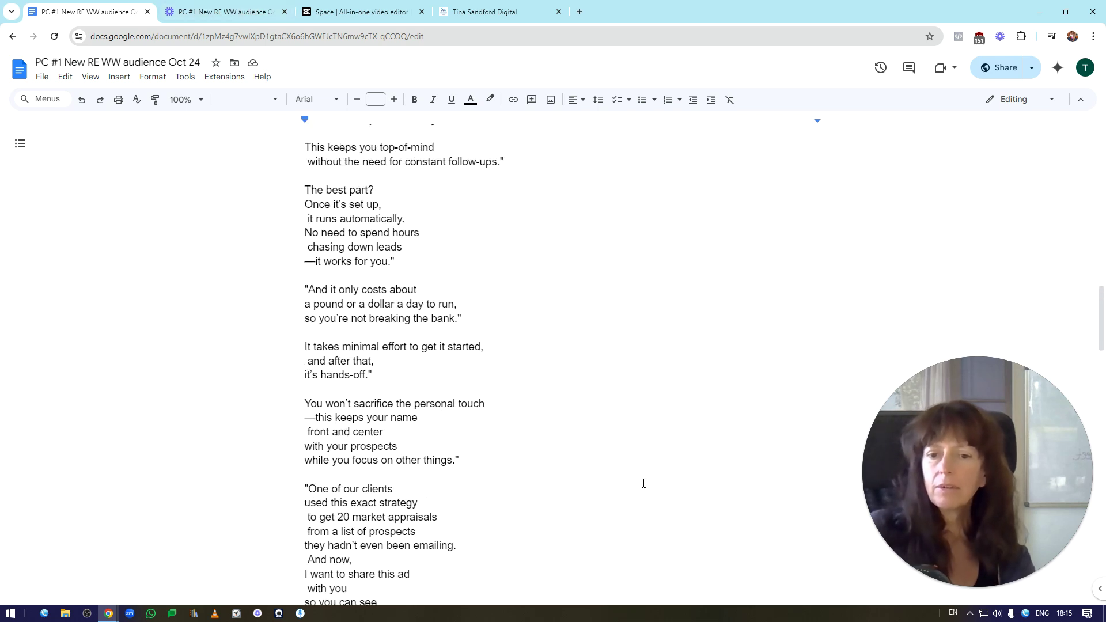
click(212, 12)
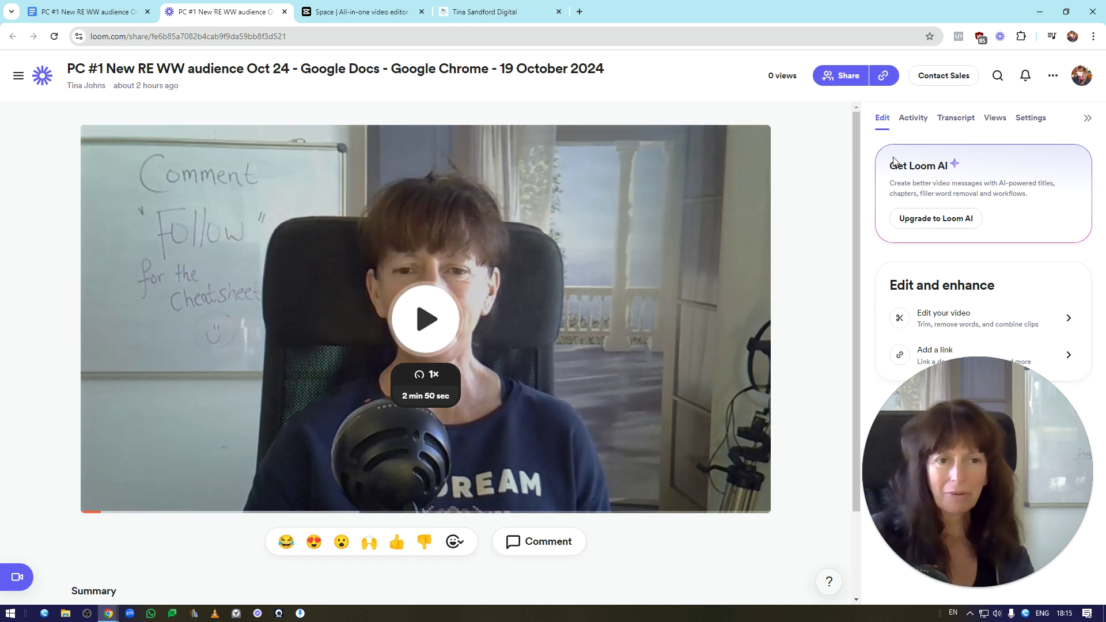
- Check the Loom video's More actions download options, then go to the CapCut Space drafts
click(1053, 75)
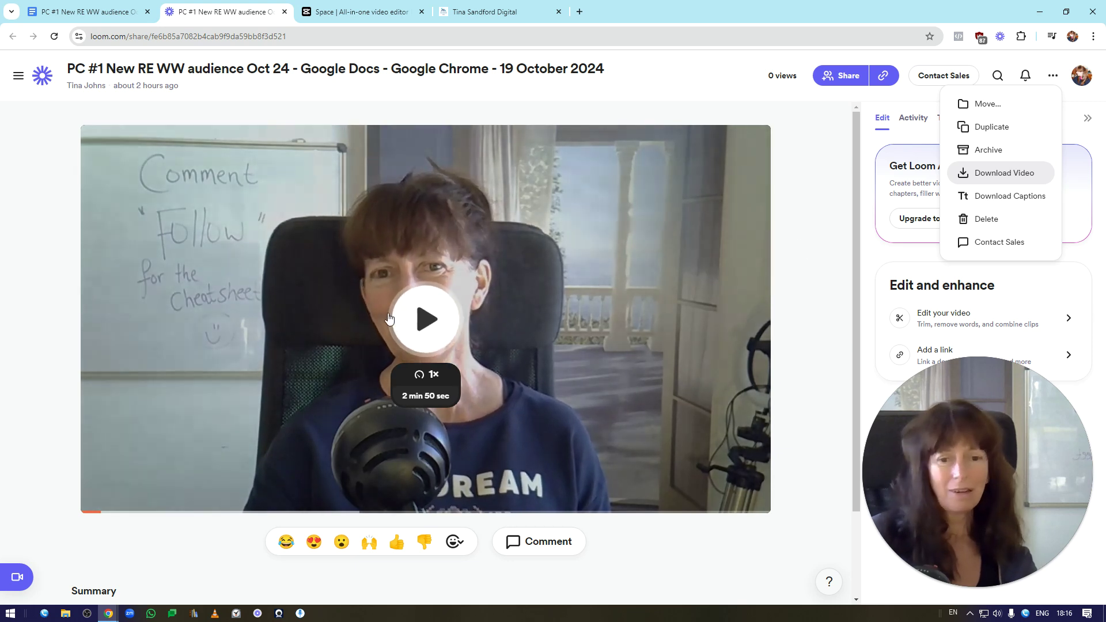
click(150, 614)
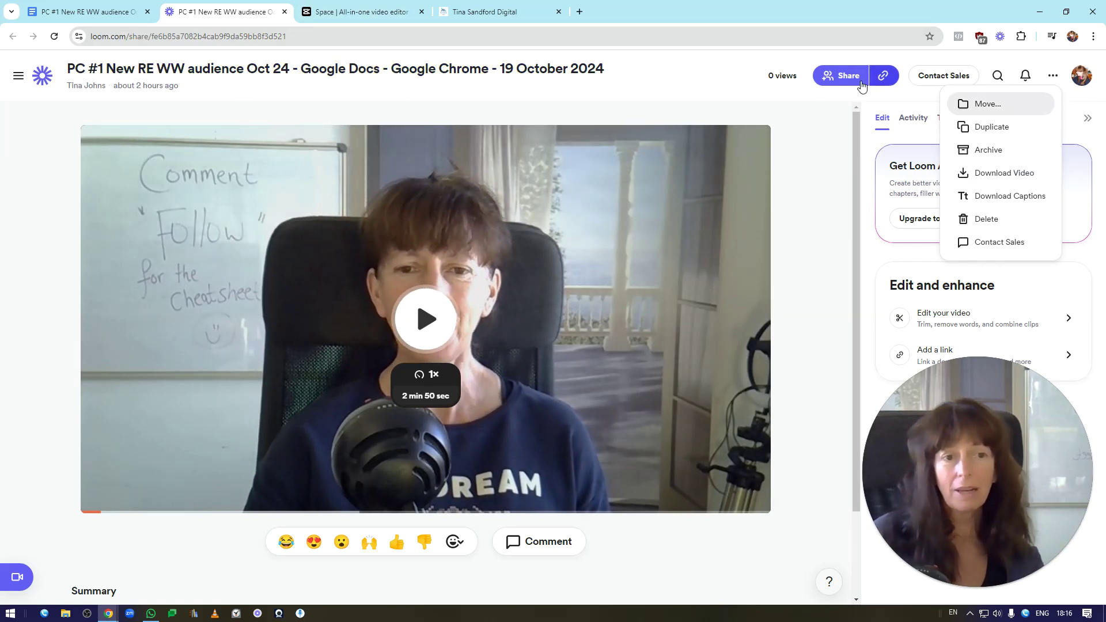
click(375, 12)
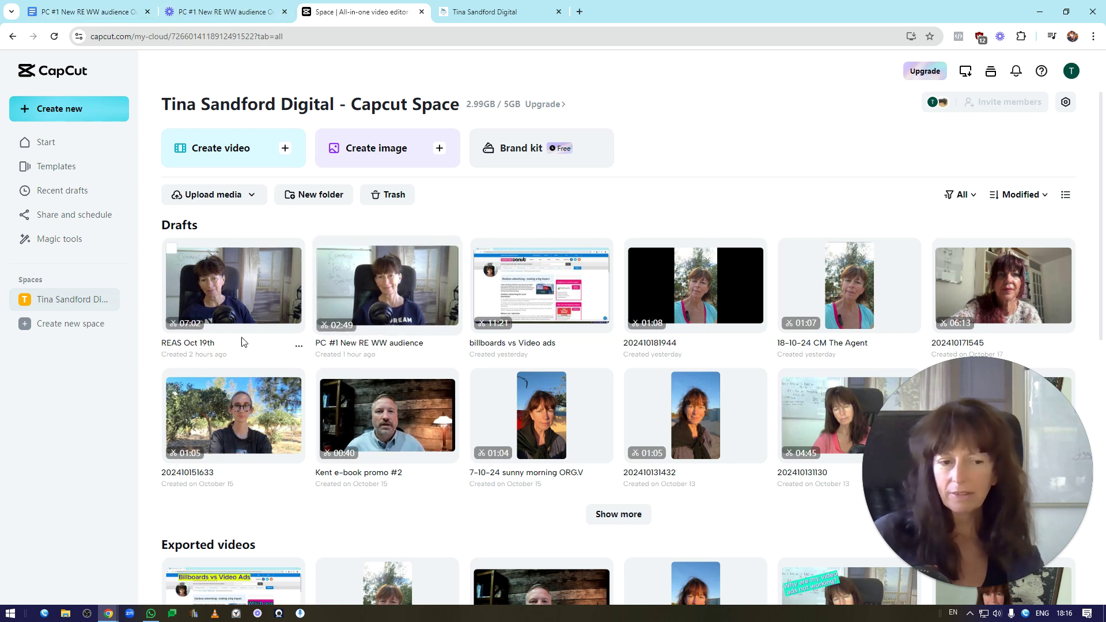
- Open the 'PC #1 New RE WW audience' draft from Drafts in the CapCut editor
click(389, 288)
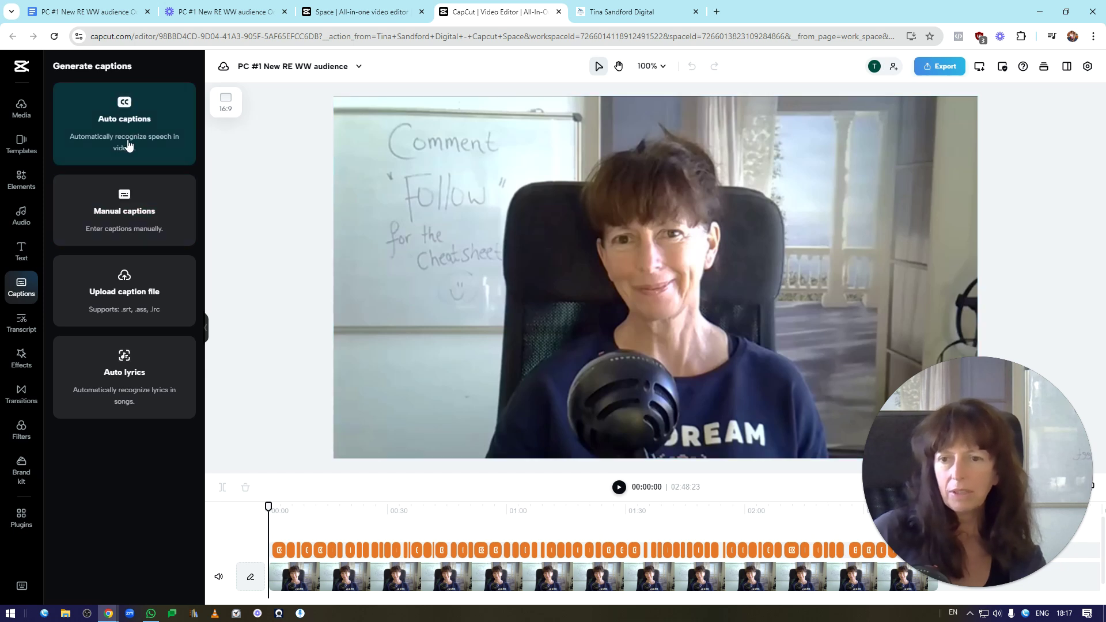
- Select the first caption clip and scroll through the auto-generated captions past the 01:51 mark
click(280, 548)
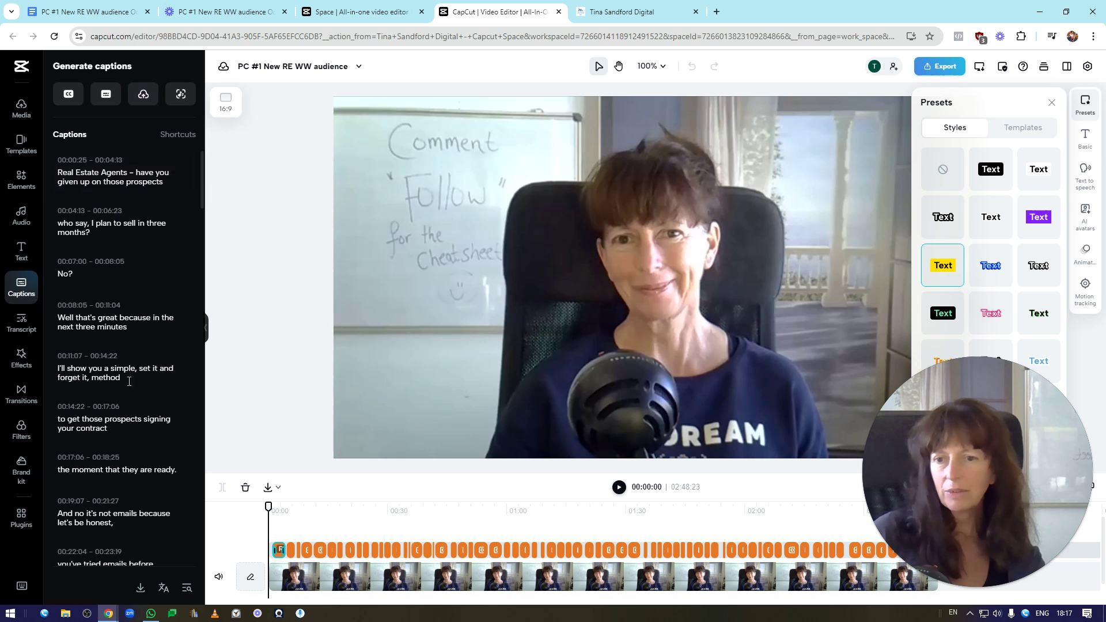
mouse_move(80, 289)
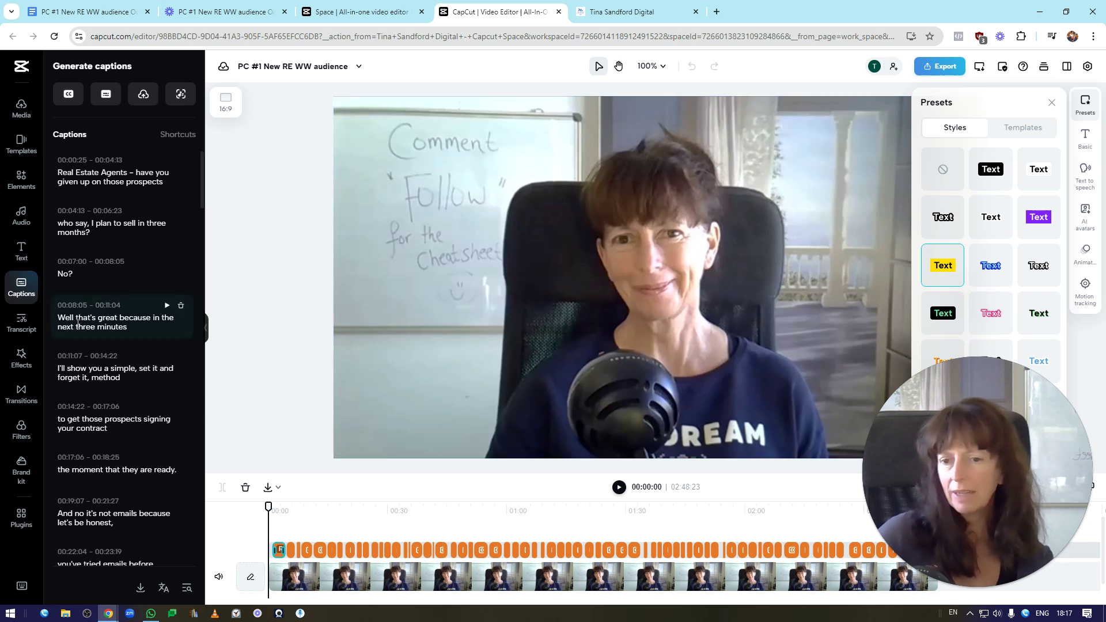
scroll(60, 314, down, 13)
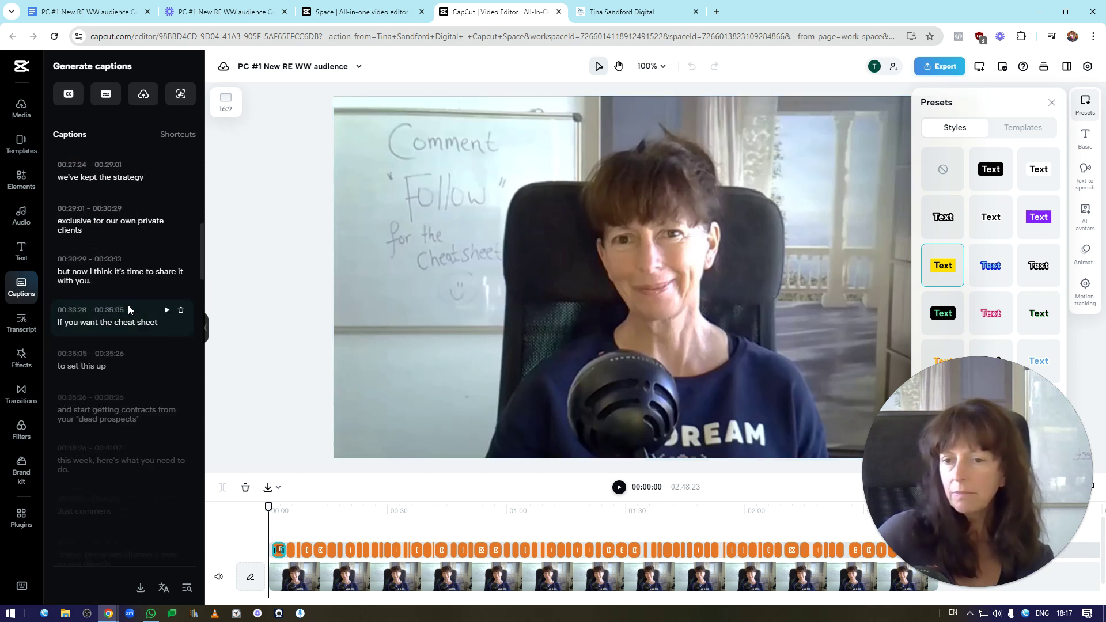
scroll(117, 357, down, 15)
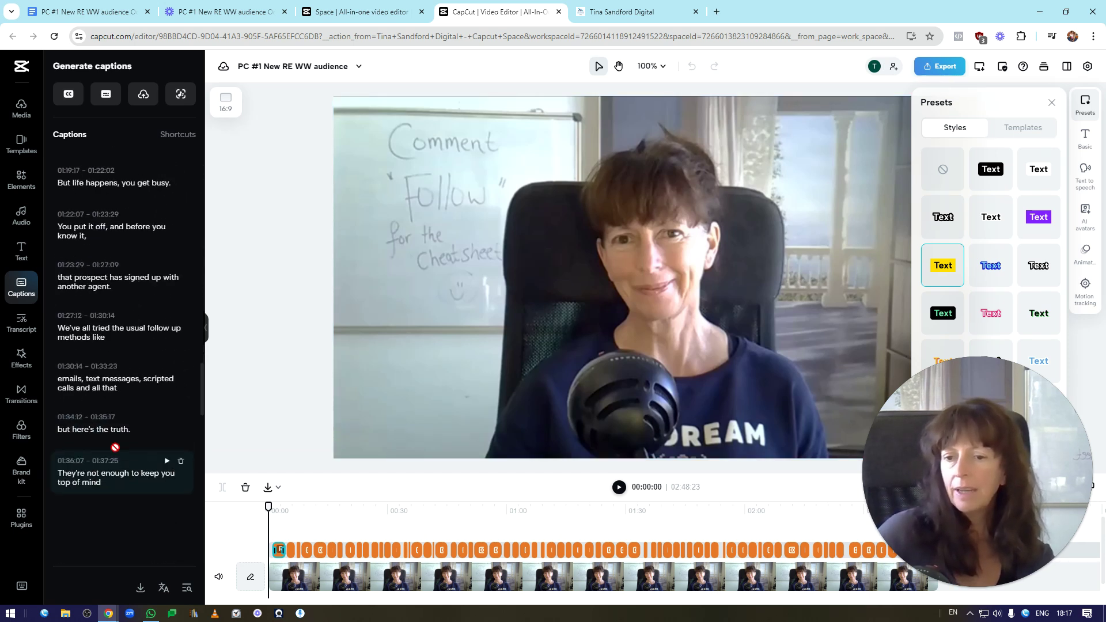
scroll(114, 327, down, 3)
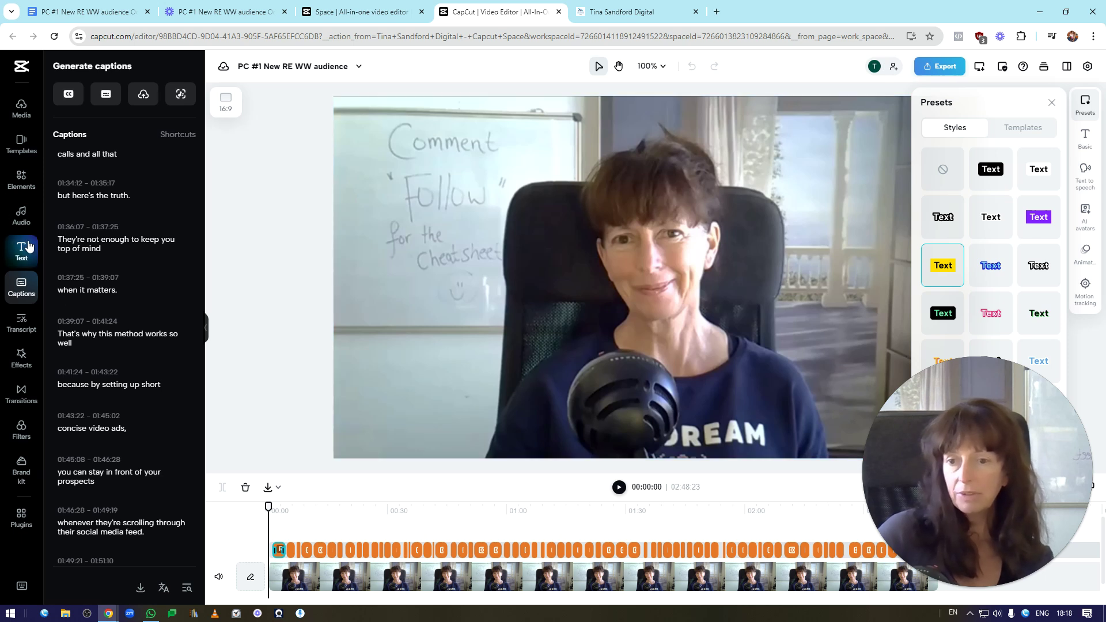
- Add a body text box from the Text panel, undoing an accidental heading
click(20, 256)
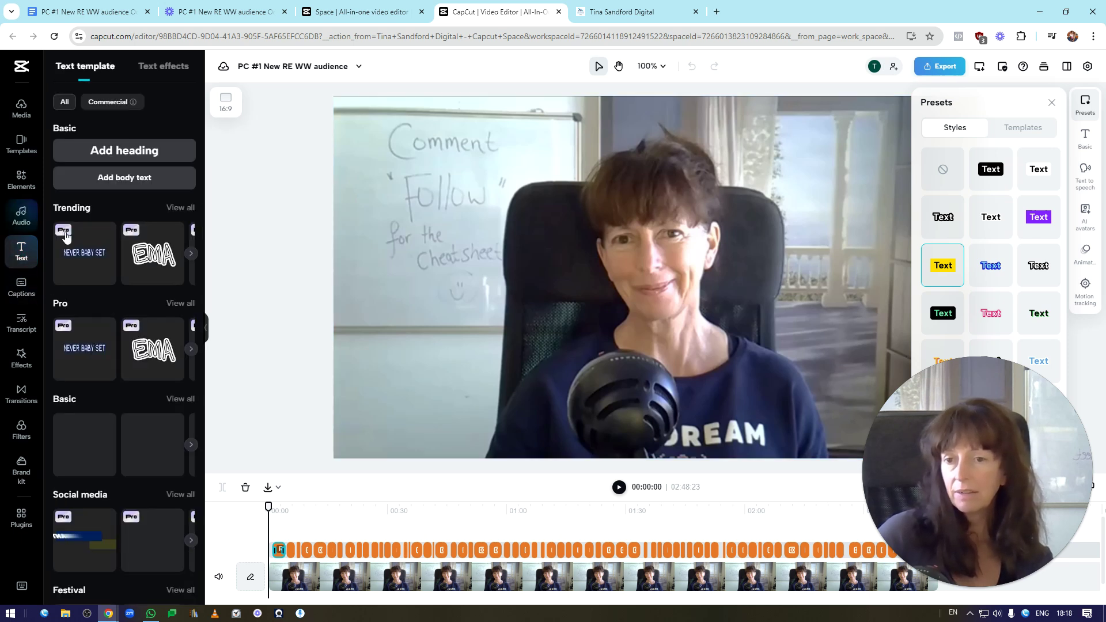
click(134, 151)
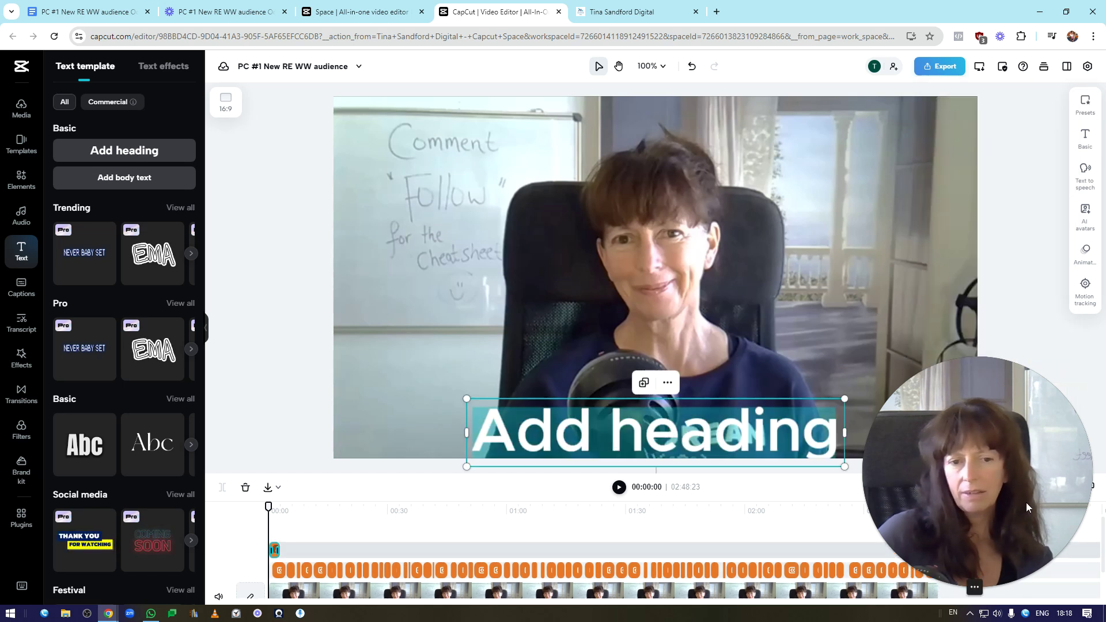
click(692, 68)
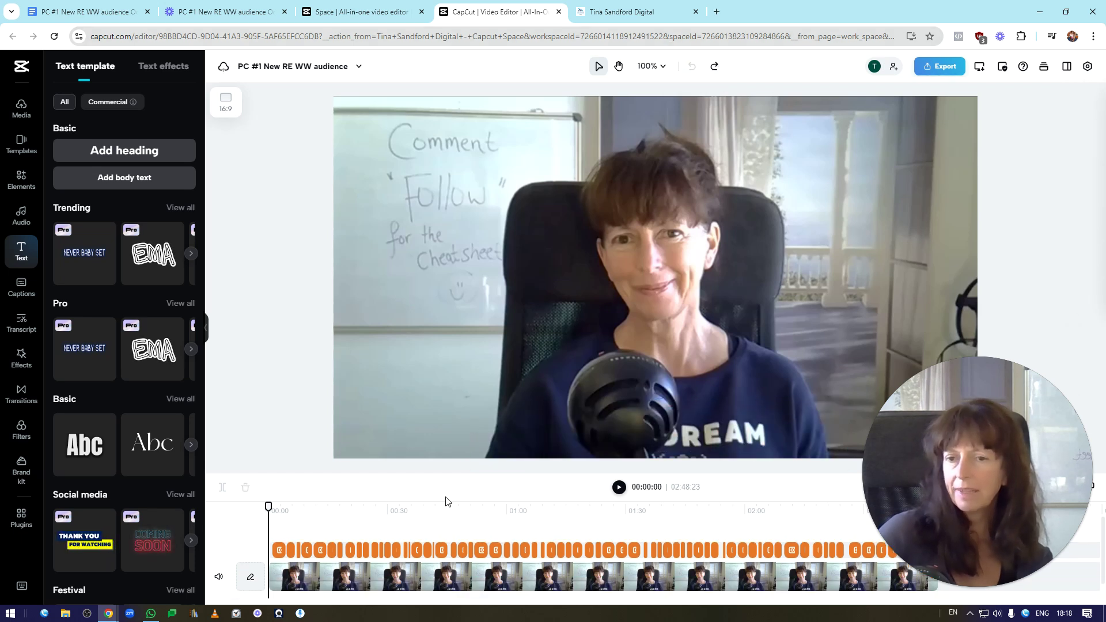
click(112, 178)
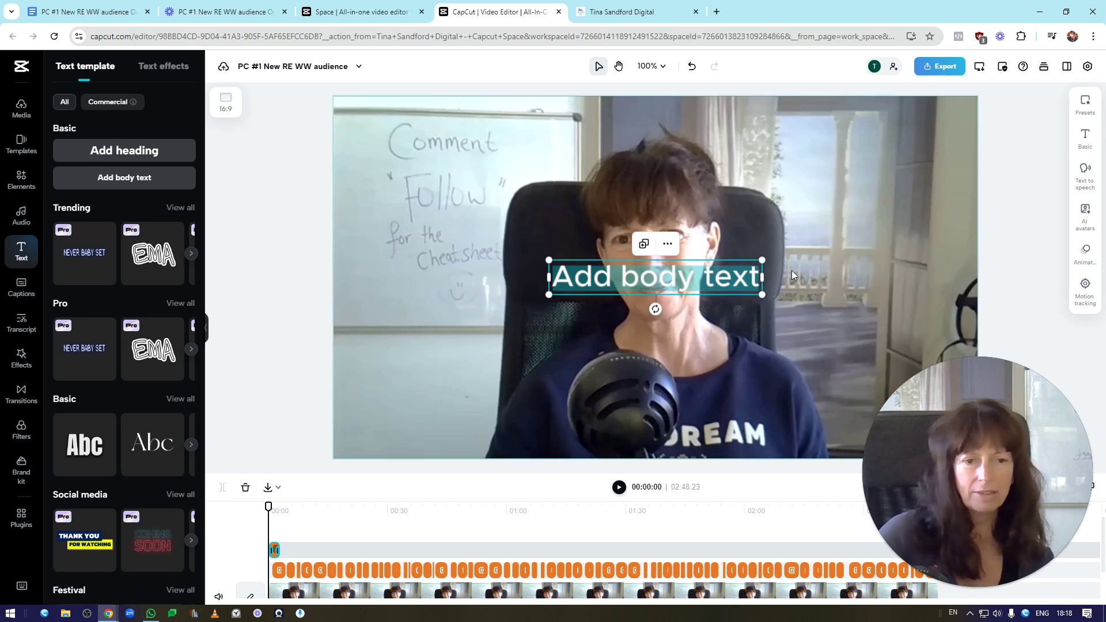
- Move the body text box to the video's top right, then return to the Google Docs script
click(821, 247)
click(672, 276)
drag(673, 276, 841, 166)
drag(415, 242, 415, 422)
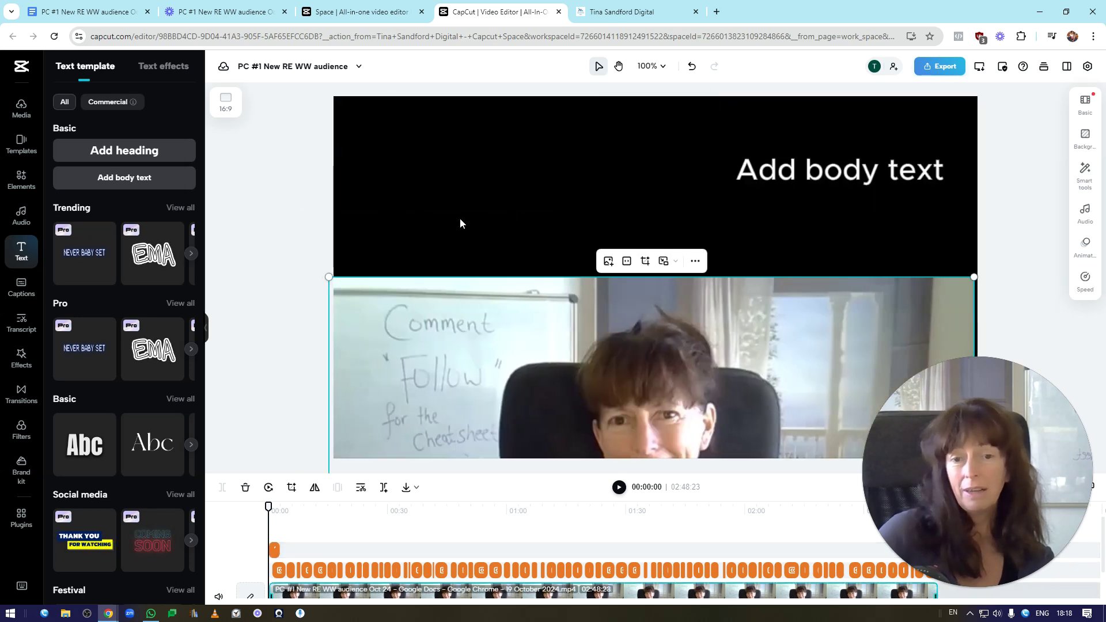
click(690, 67)
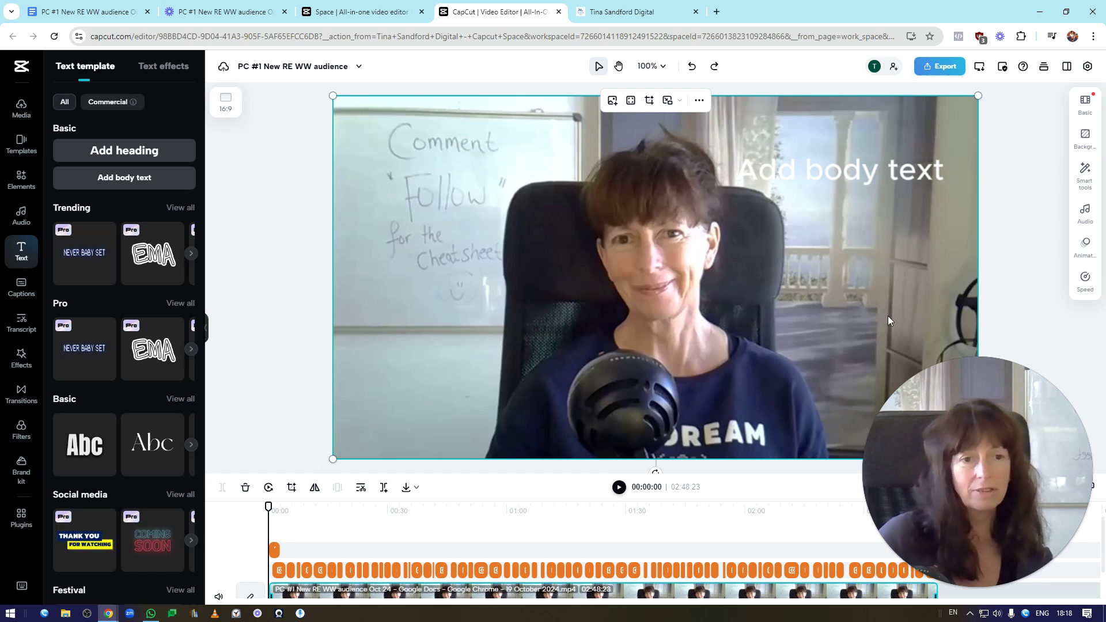
click(840, 175)
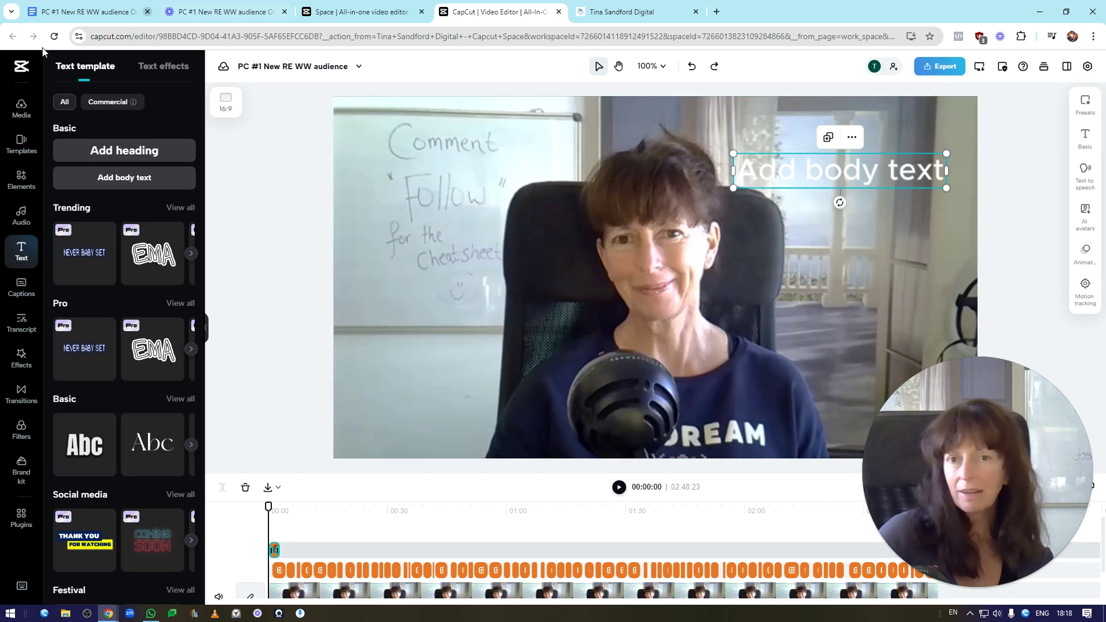
click(86, 11)
- Select the opening two lines of the VIDEO #1 script, then go back to CapCut
scroll(707, 532, up, 15)
key(ctrl+a)
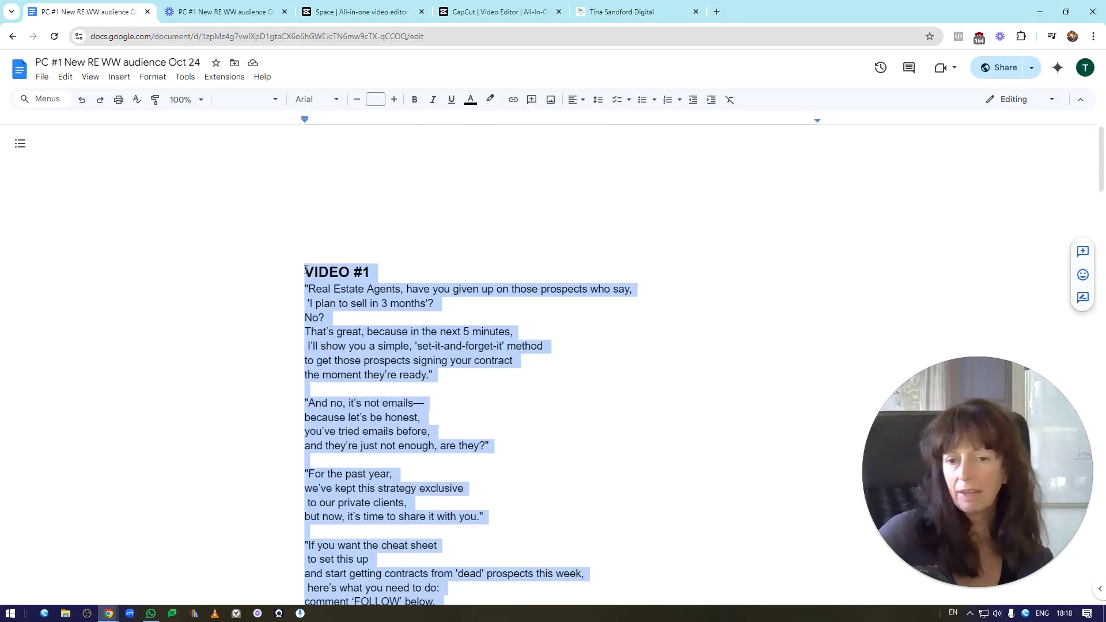
click(548, 252)
drag(309, 286, 463, 301)
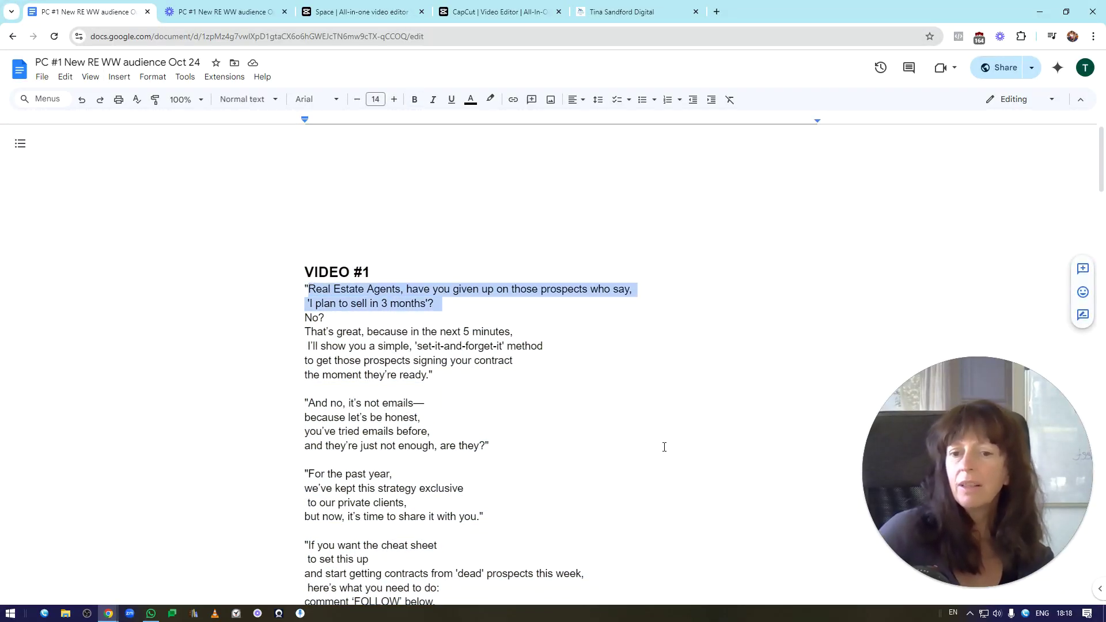
double_click(676, 394)
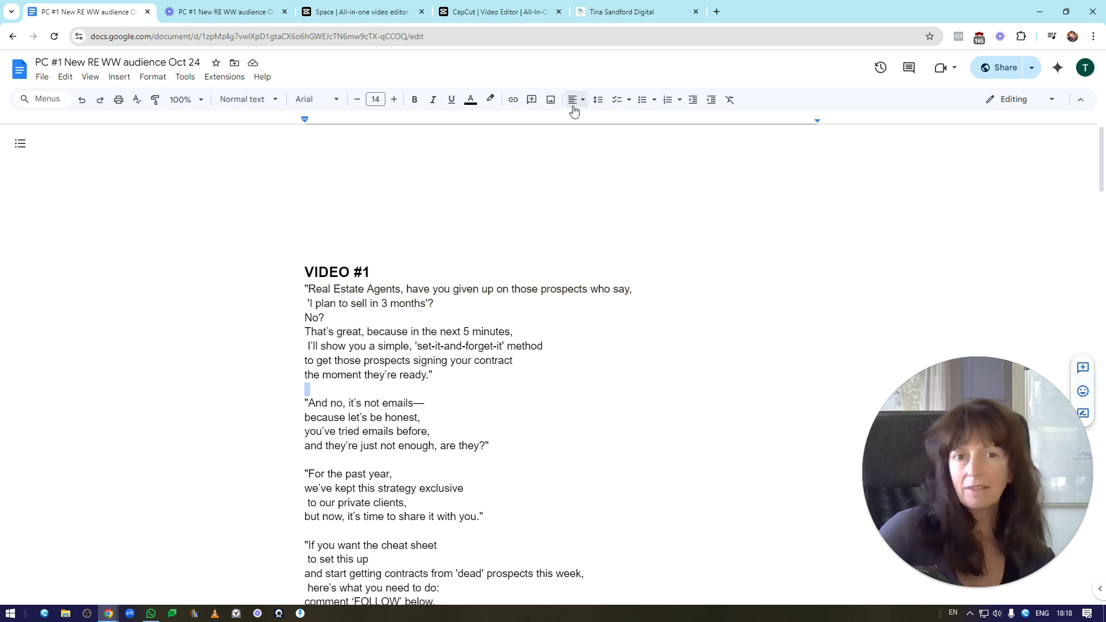
drag(296, 289, 525, 307)
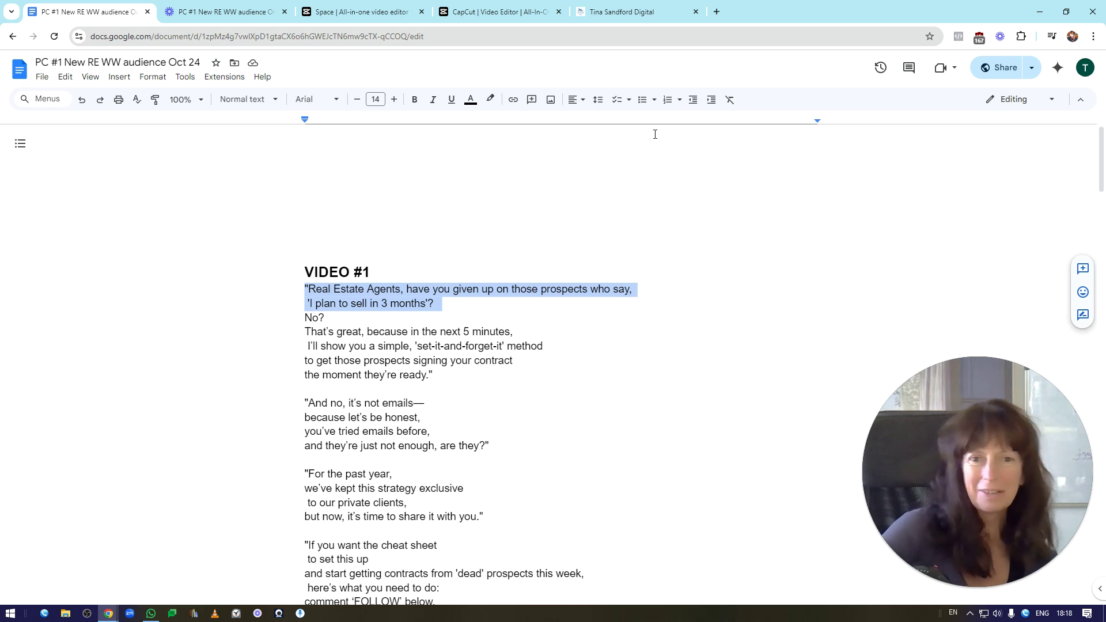
click(487, 12)
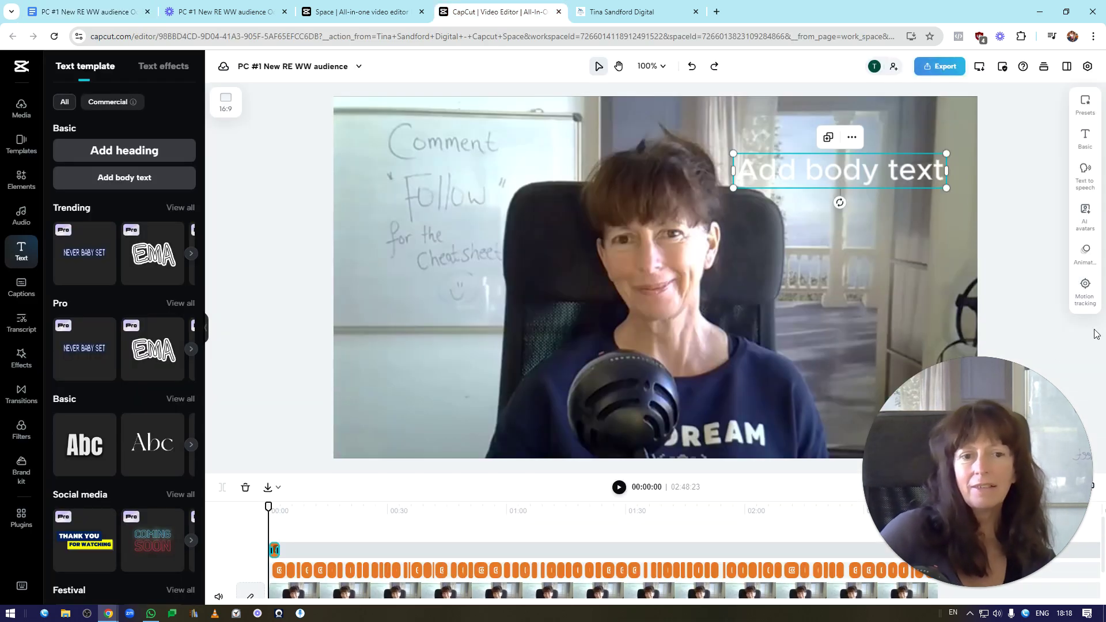
- Replace the 'Add body text' placeholder with 'Headline' in the Basic text content box
click(846, 167)
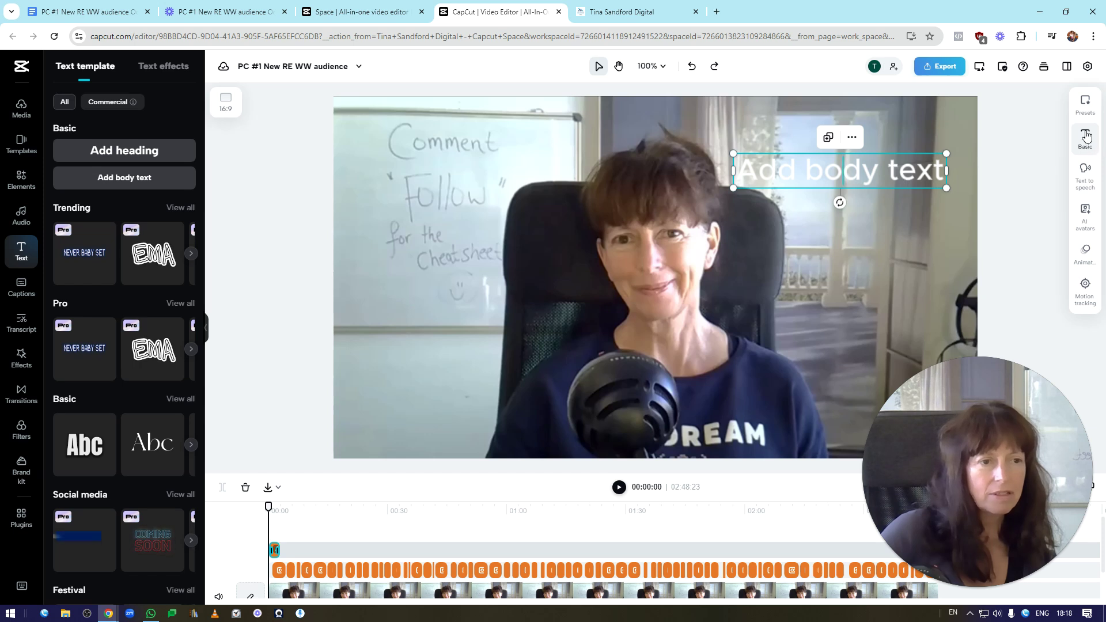
click(1086, 137)
click(994, 124)
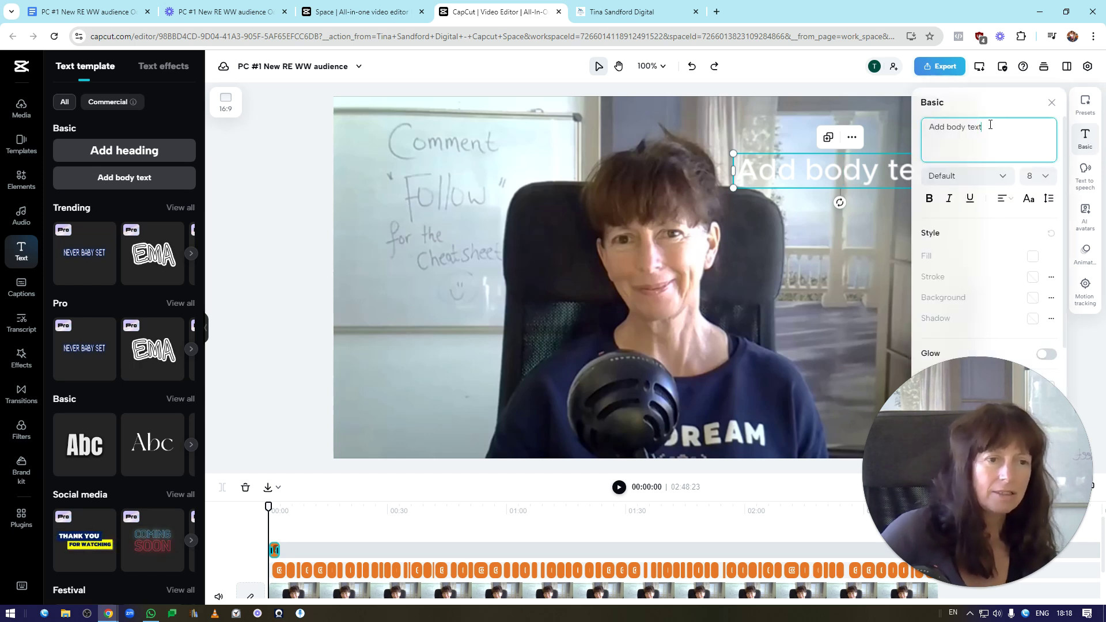
drag(994, 125, 905, 123)
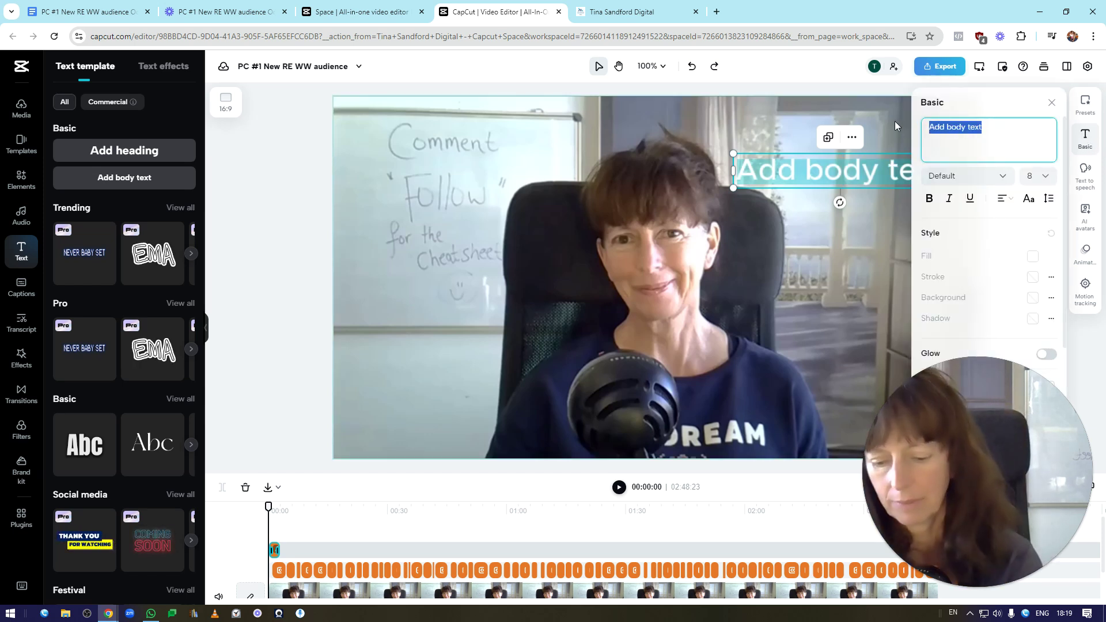
text(Headline)
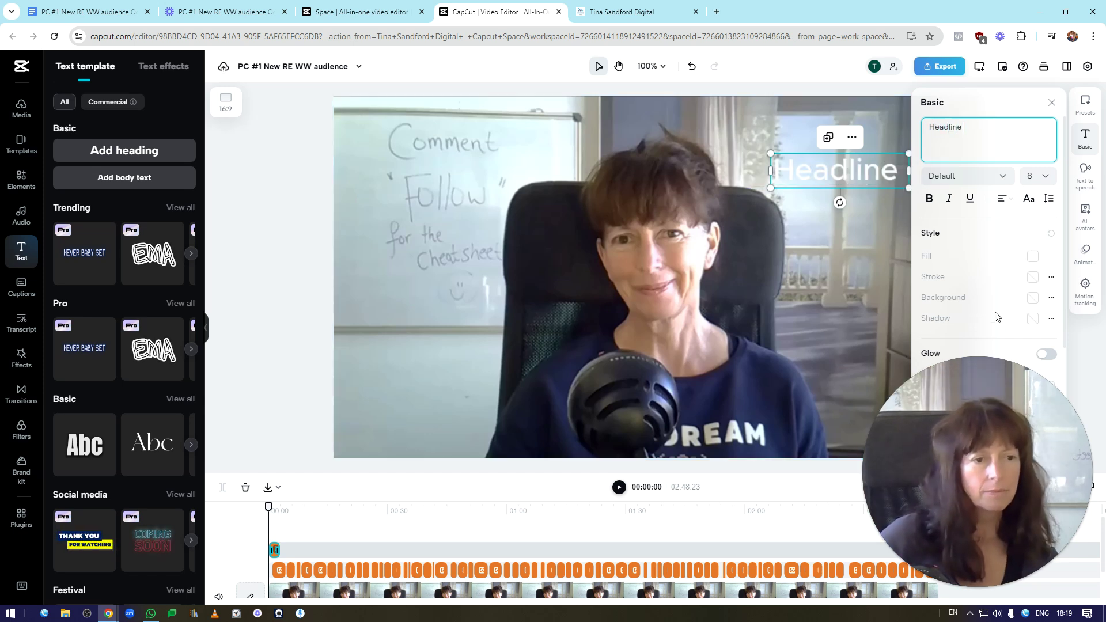
key(ctrl+a)
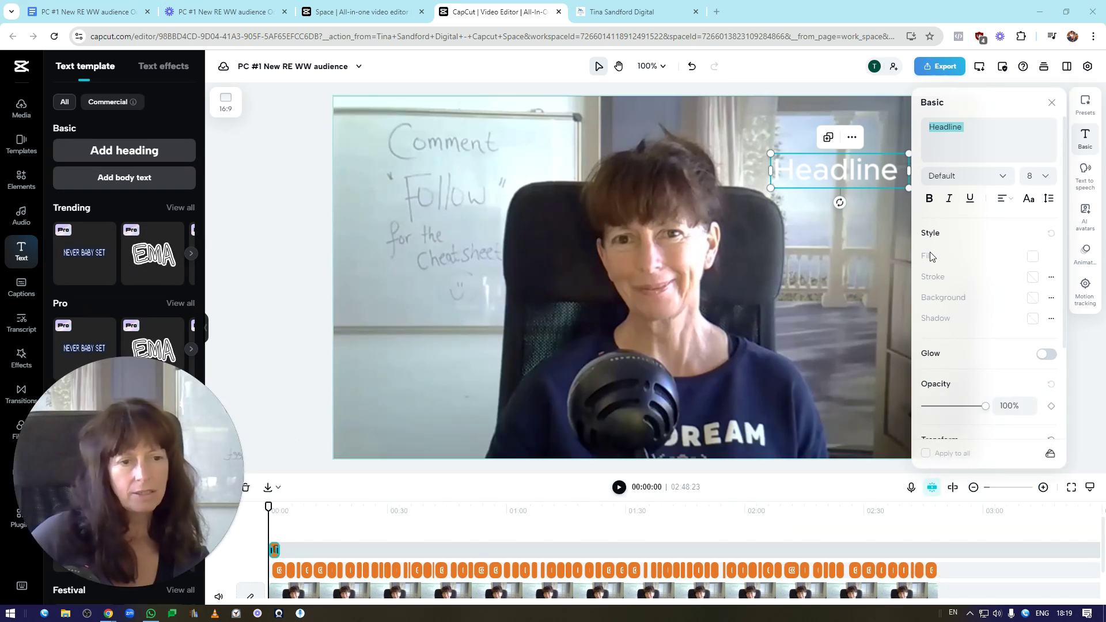
- Set the Headline text fill to blue and its background to yellow
click(1033, 257)
click(955, 359)
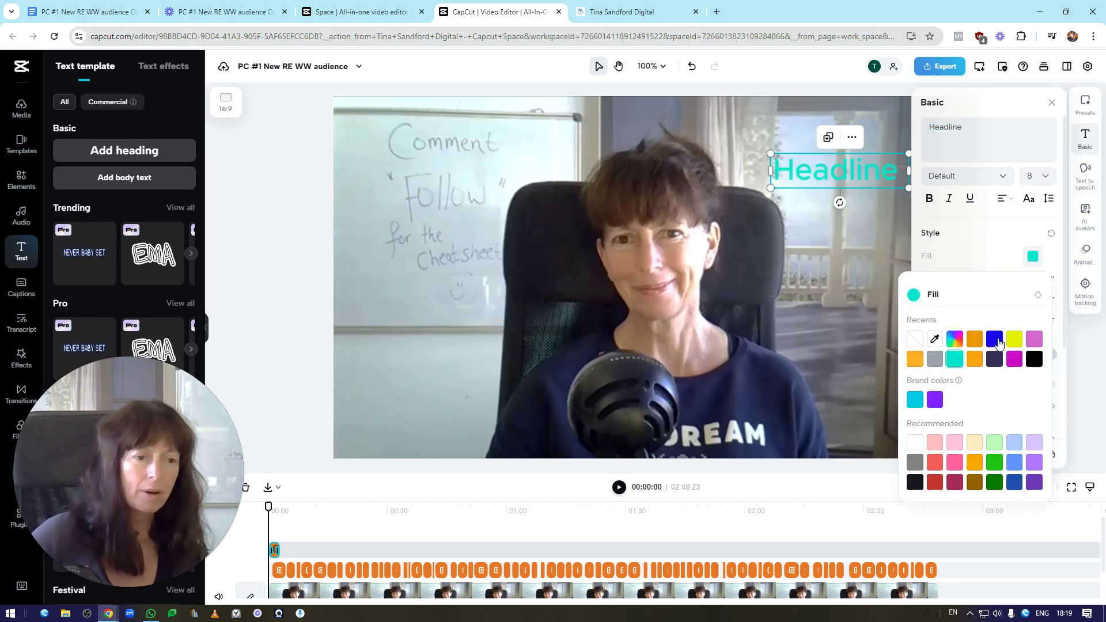
click(999, 344)
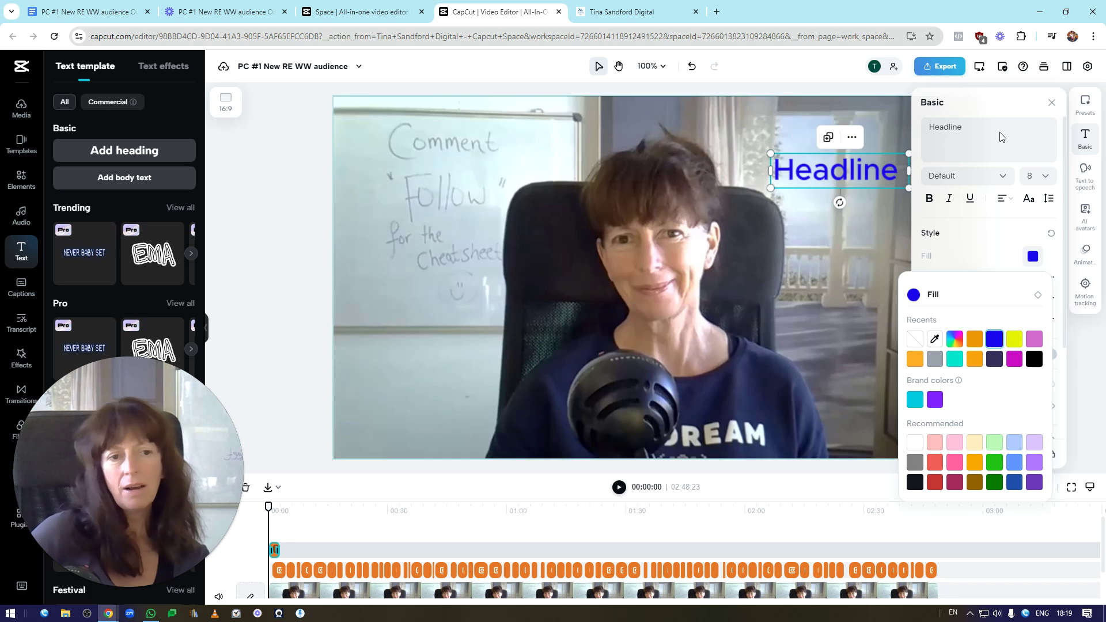
click(973, 243)
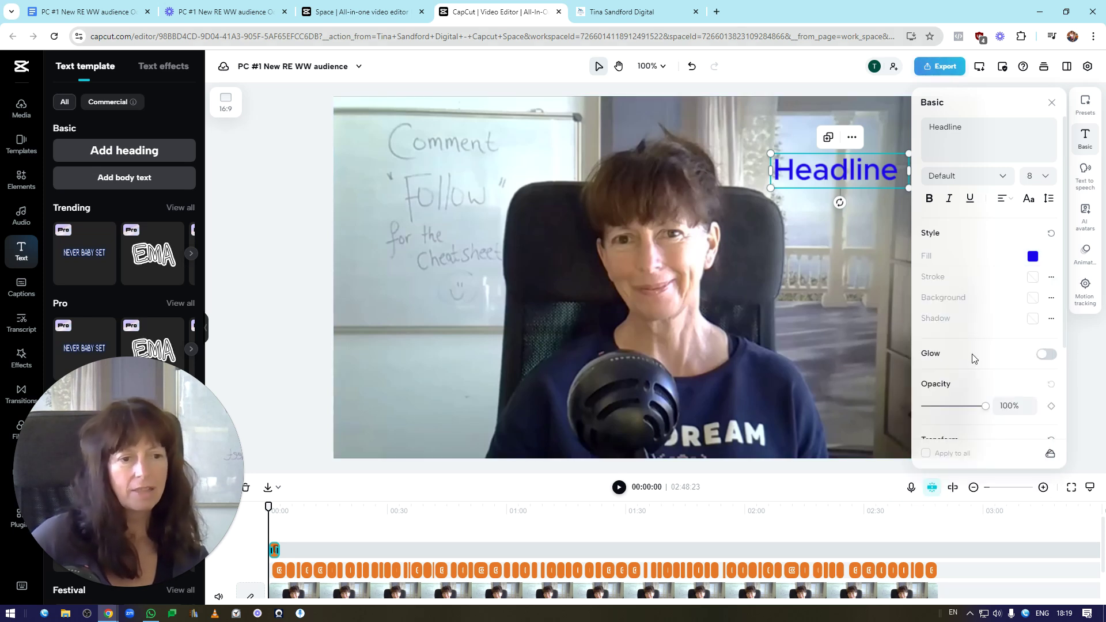
click(1032, 298)
click(1015, 382)
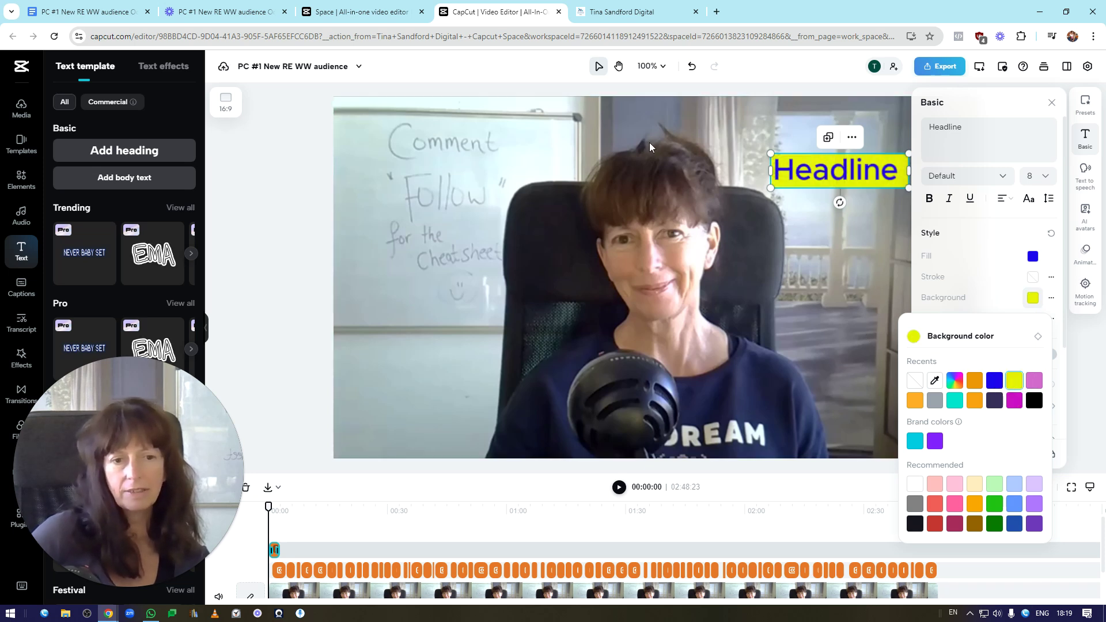
click(790, 288)
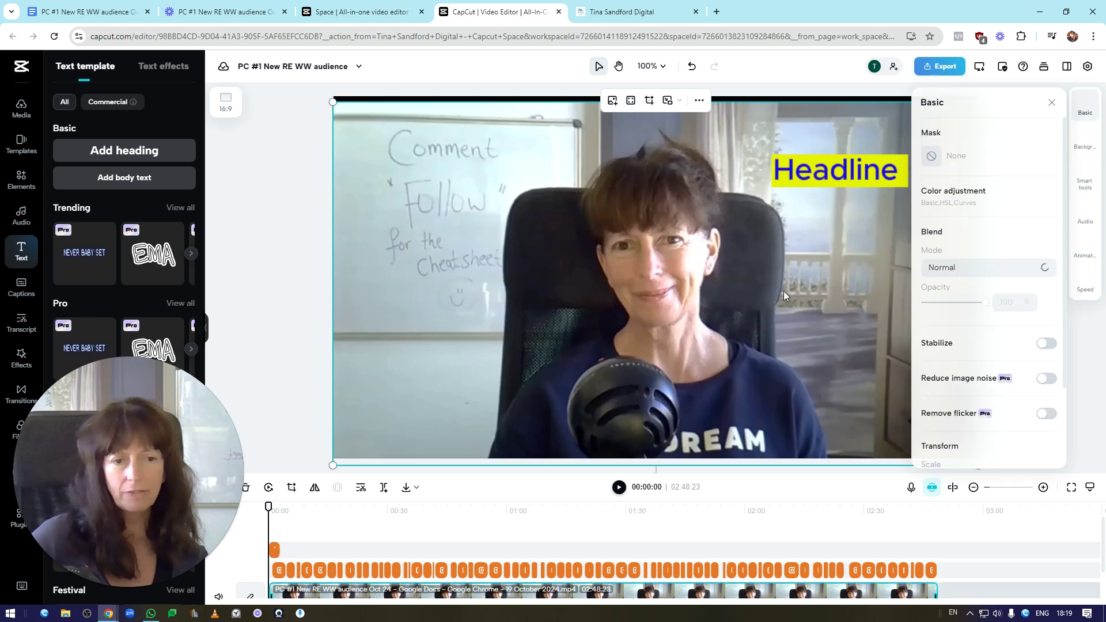
- Undo the accidental clip shift and browse the clip's combo and exit animation presets
click(691, 66)
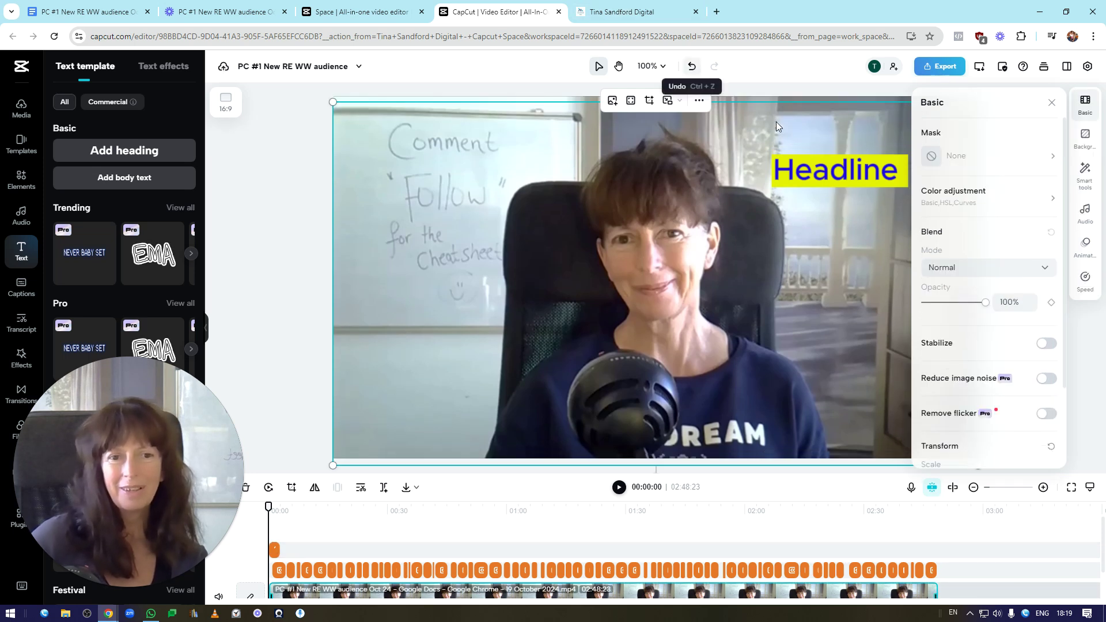
click(1085, 245)
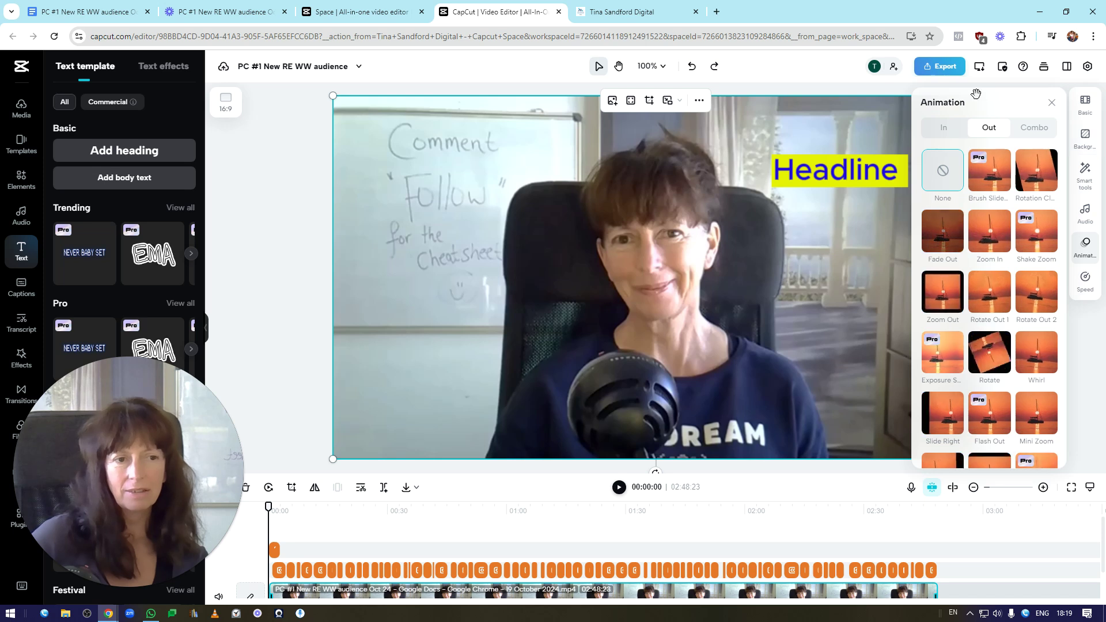
click(1034, 128)
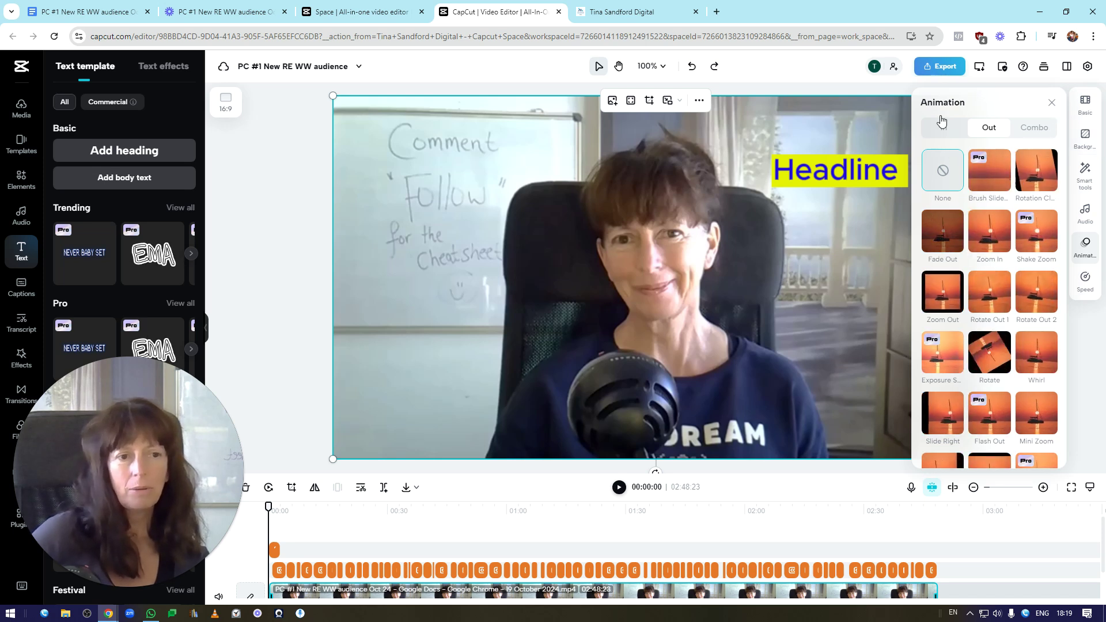
click(989, 125)
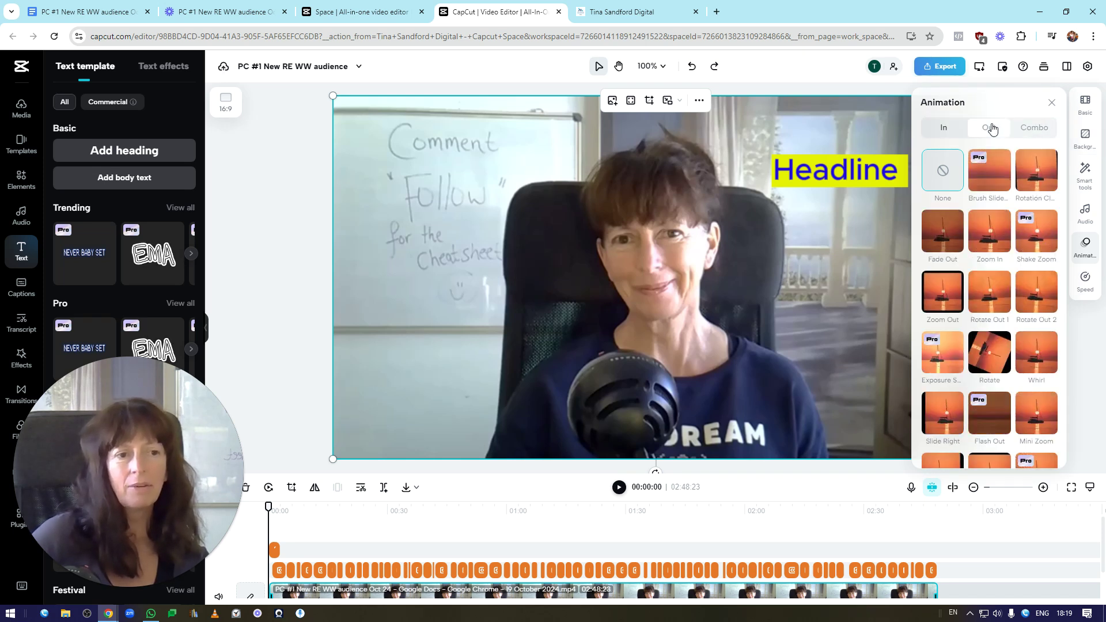
- Bring up the Headline text's animation presets, then the generated caption list
click(843, 171)
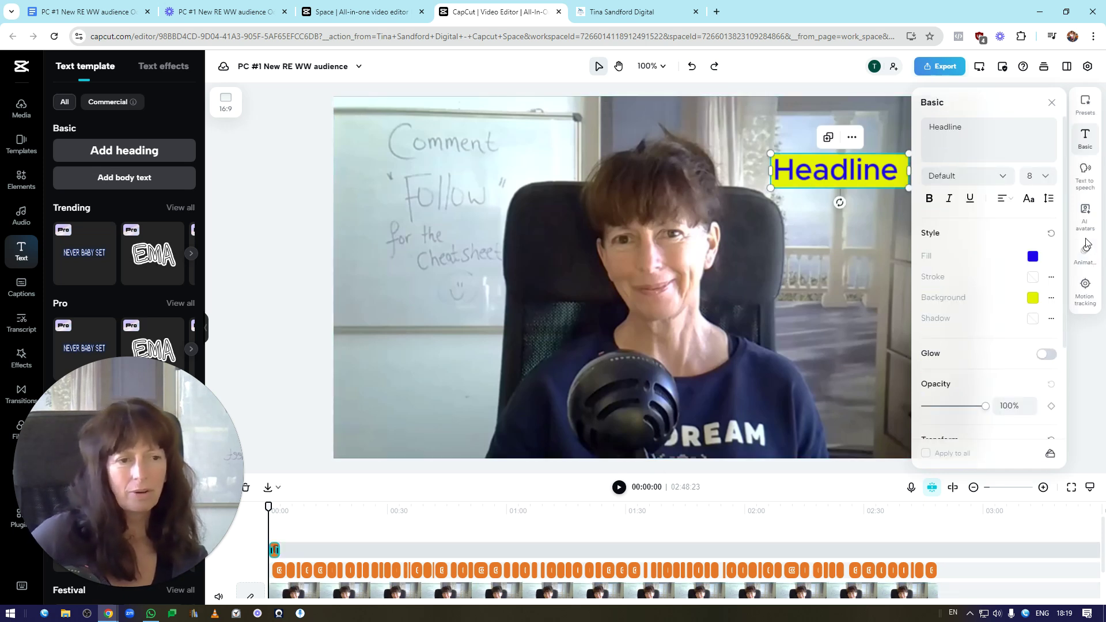
click(1088, 260)
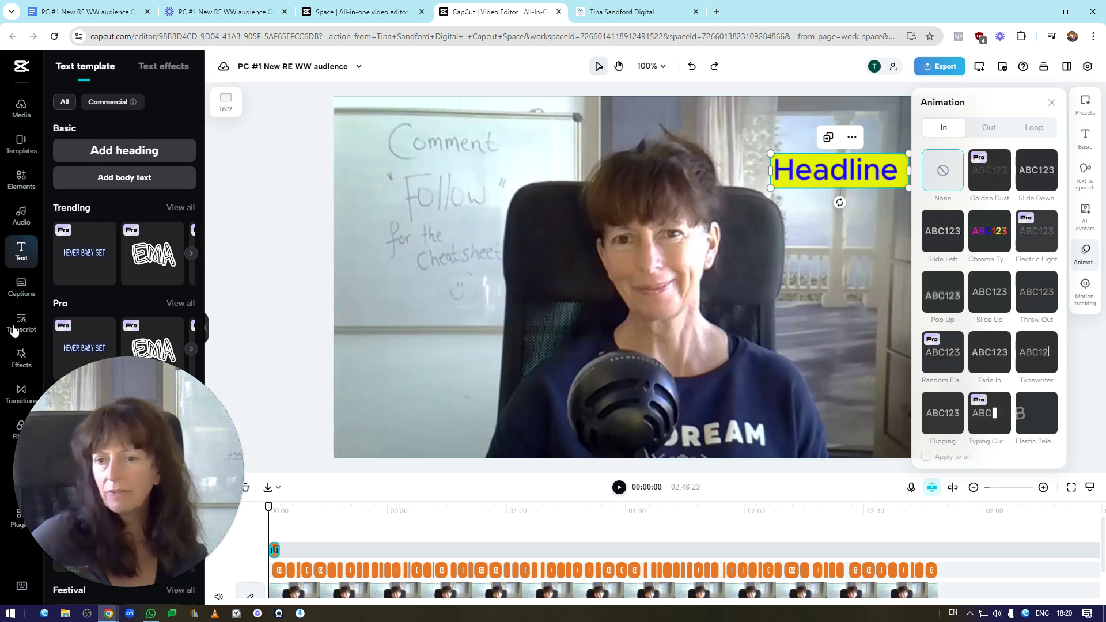
click(21, 287)
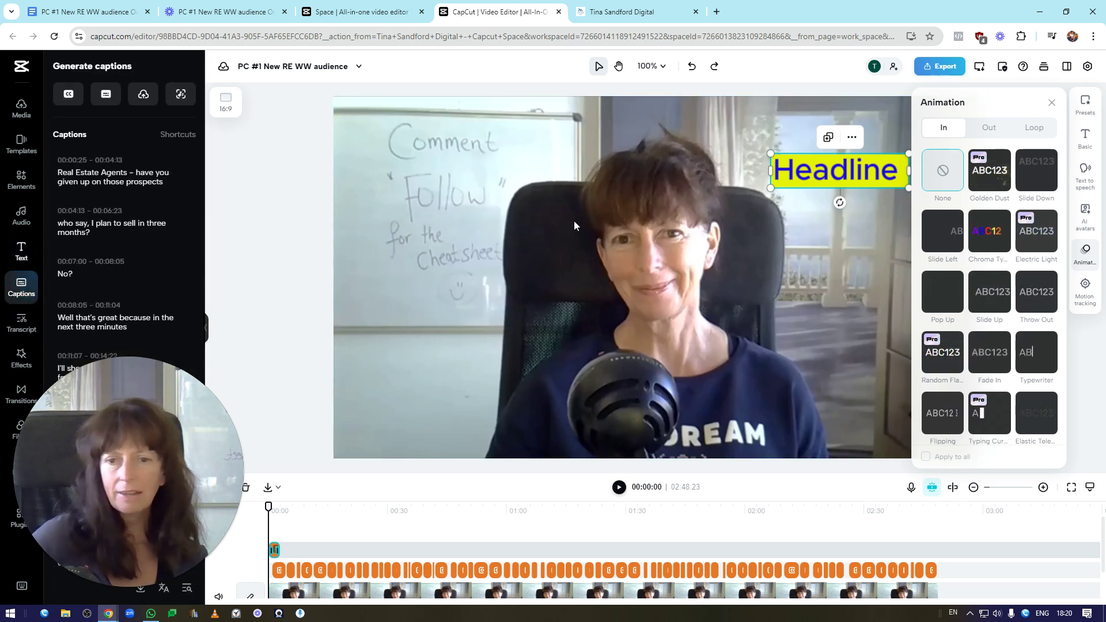